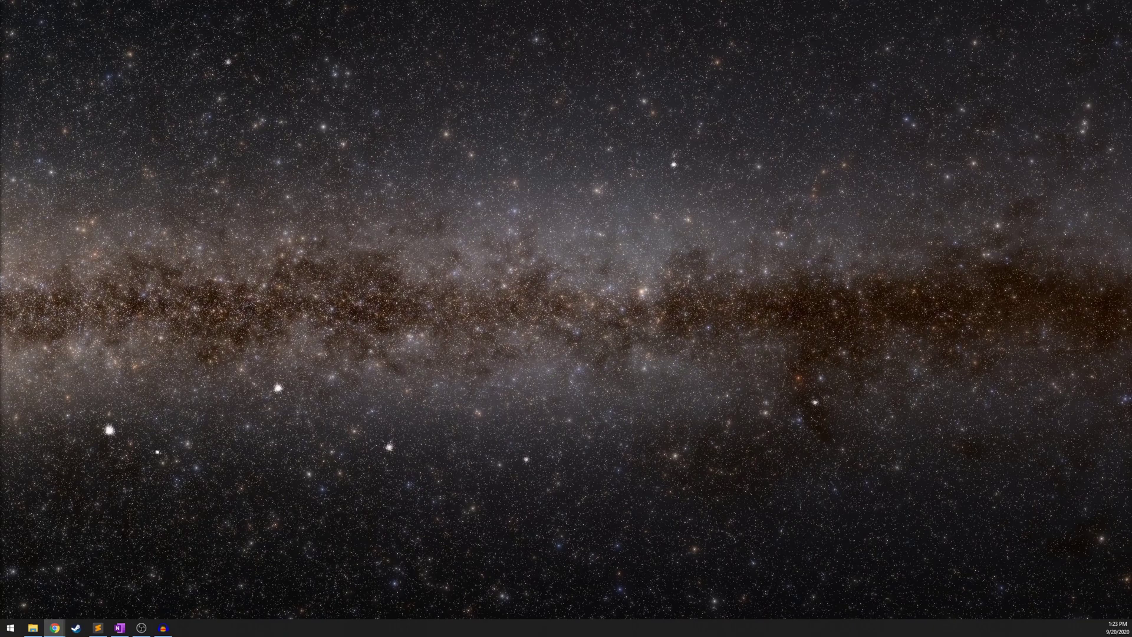
Direct-download Polyauralizer v0.2.zip from Dropbox and show the 110,953 KB archive in Downloads
key("alt+Tab")
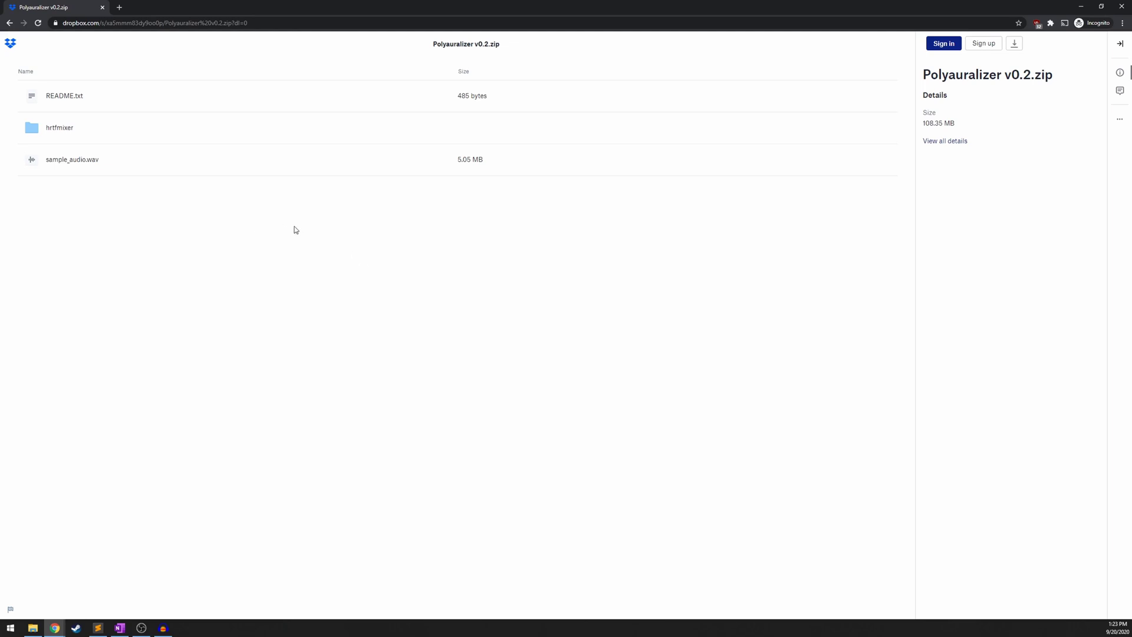
left_click(1016, 46)
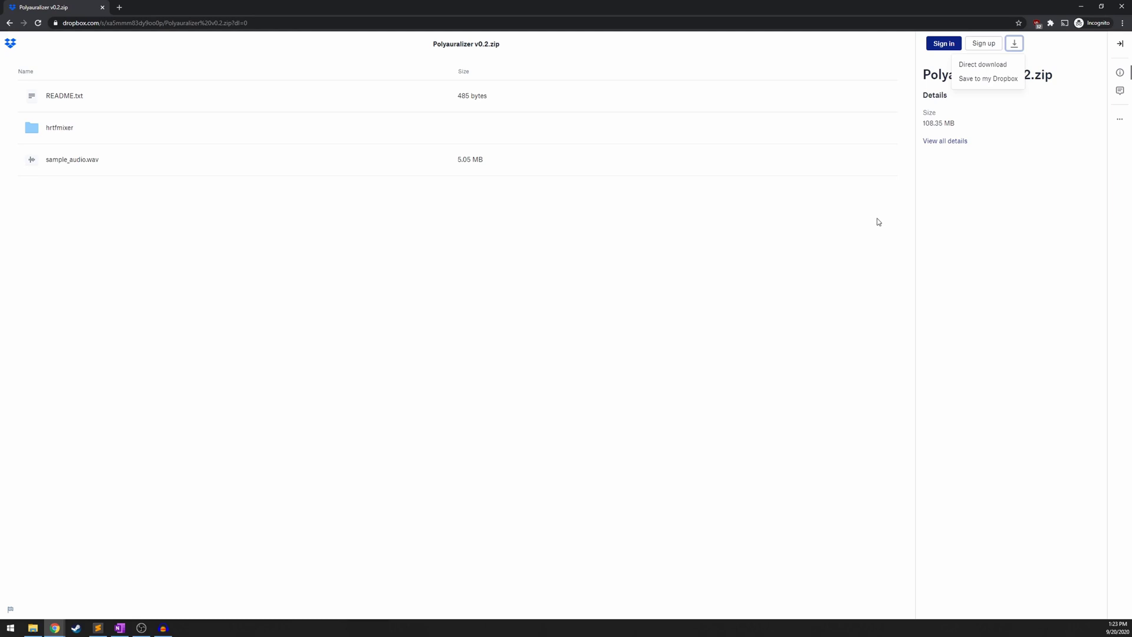
left_click(1001, 65)
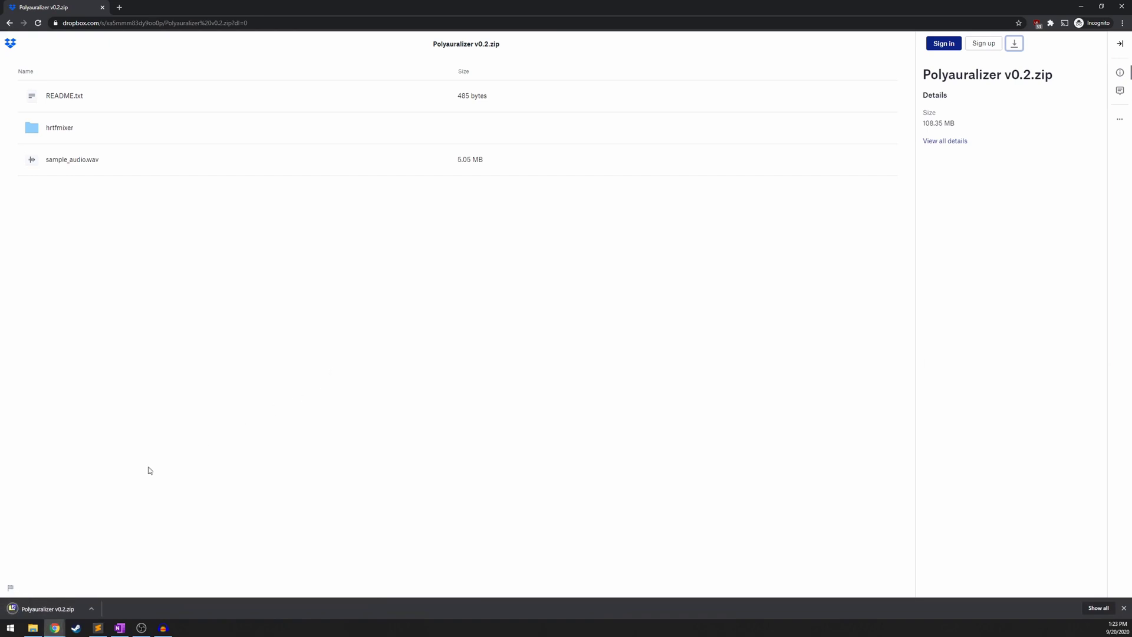
left_click(92, 608)
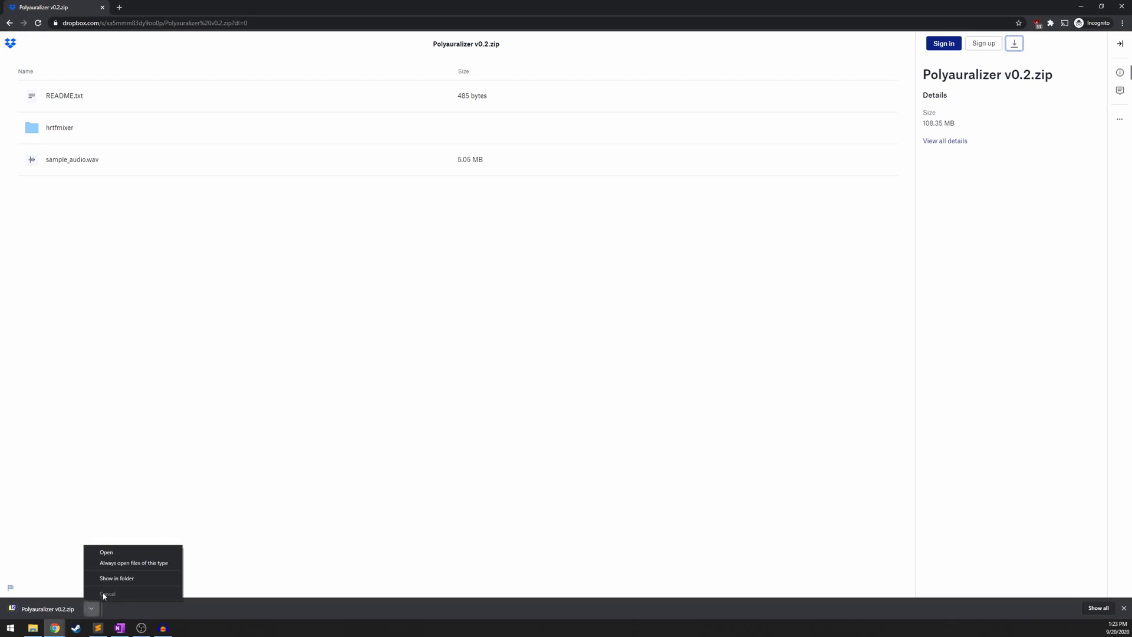
Extract Polyauralizer v0.2.zip with 7-Zip's Extract files into a Polyauralizer v0.2 folder
left_click(118, 579)
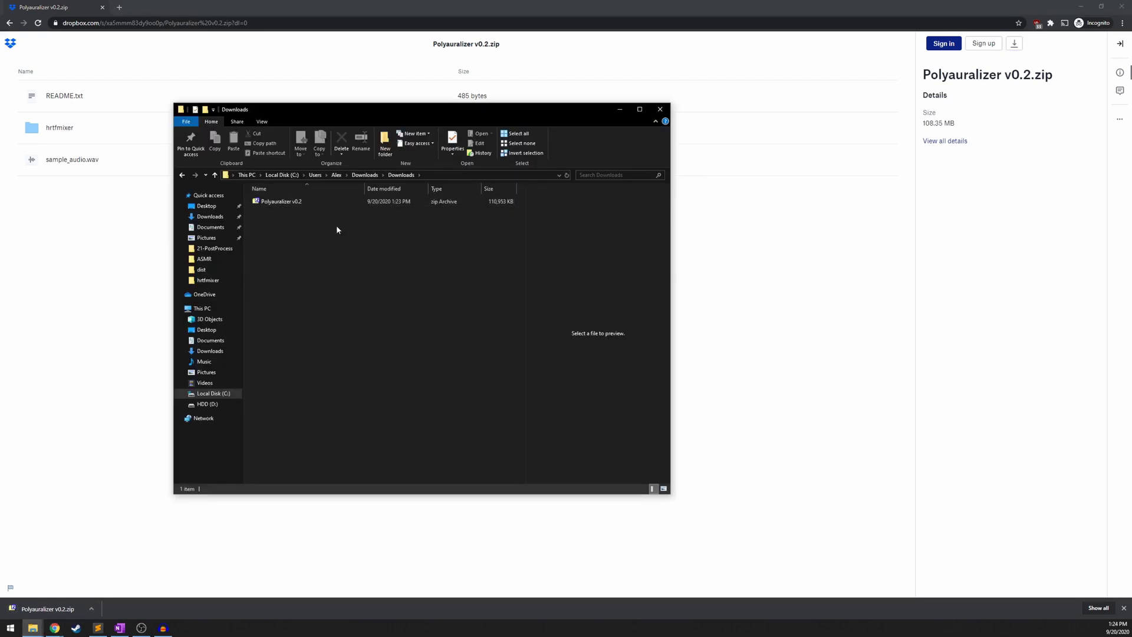
left_click(302, 201)
right_click(286, 201)
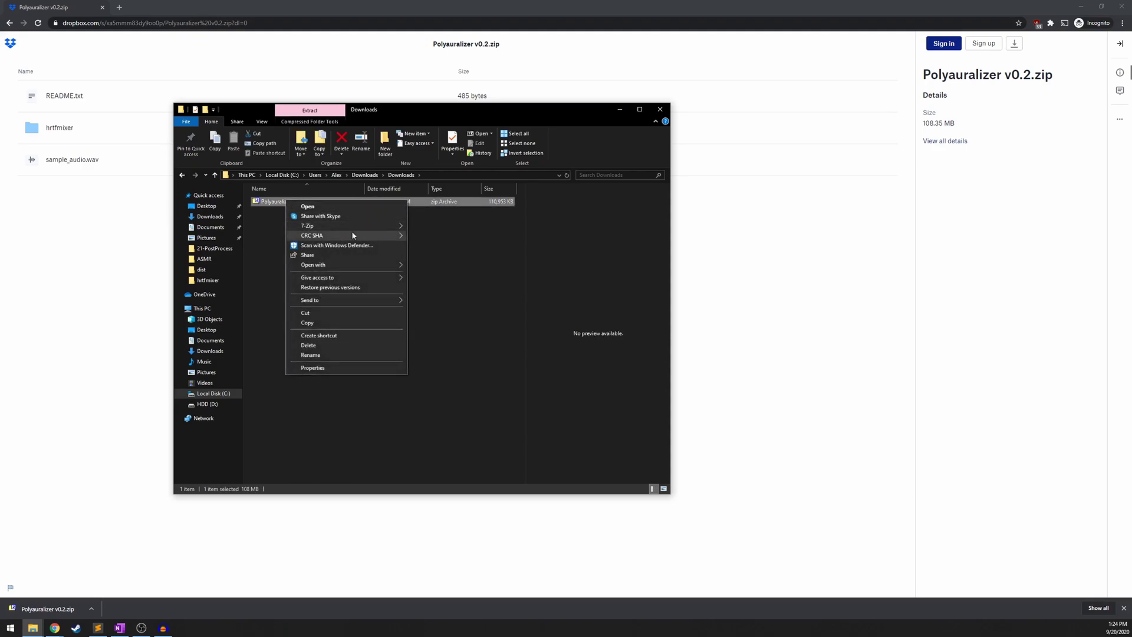
mouse_move(362, 226)
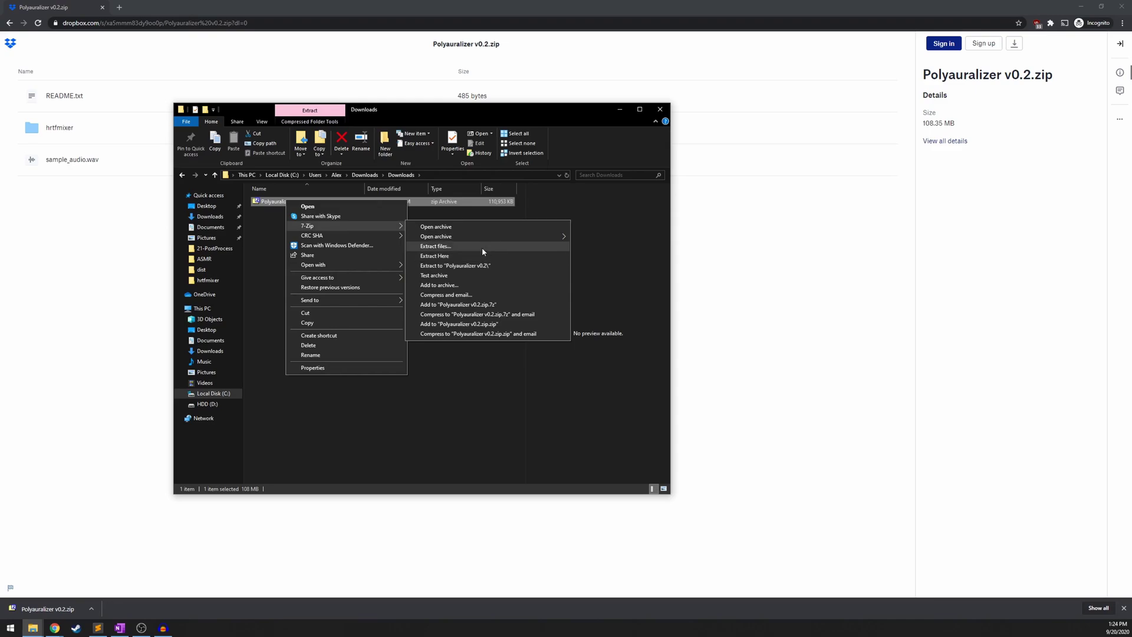
left_click(488, 247)
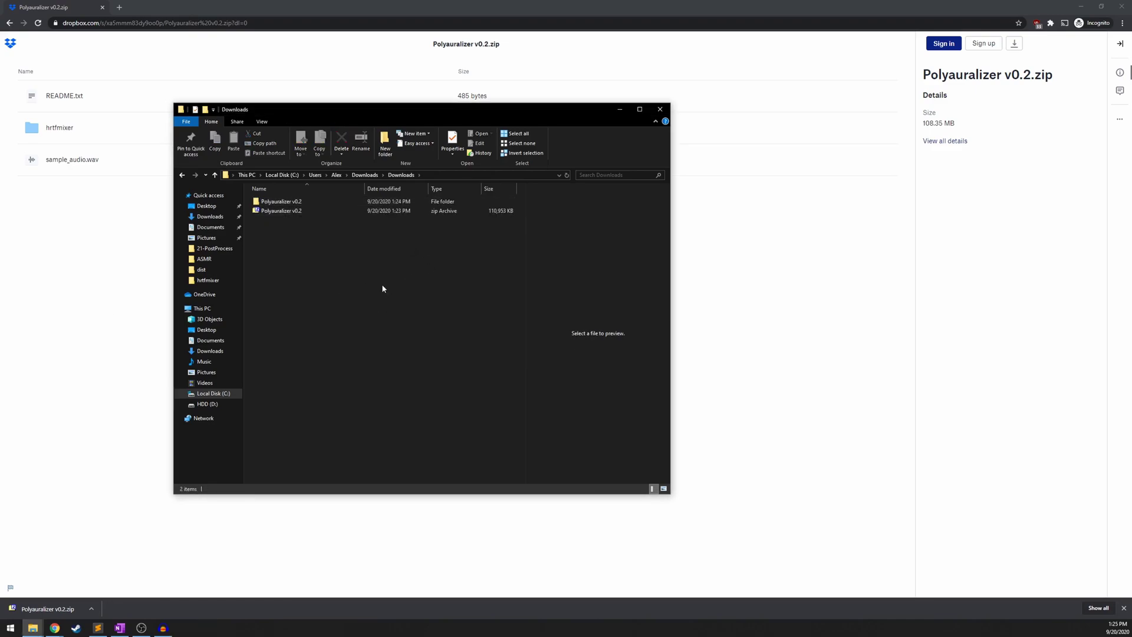
Browse into Polyauralizer v0.2, then its hrtfmixer folder listing the hrtfmixer application and DLLs
double_click(310, 202)
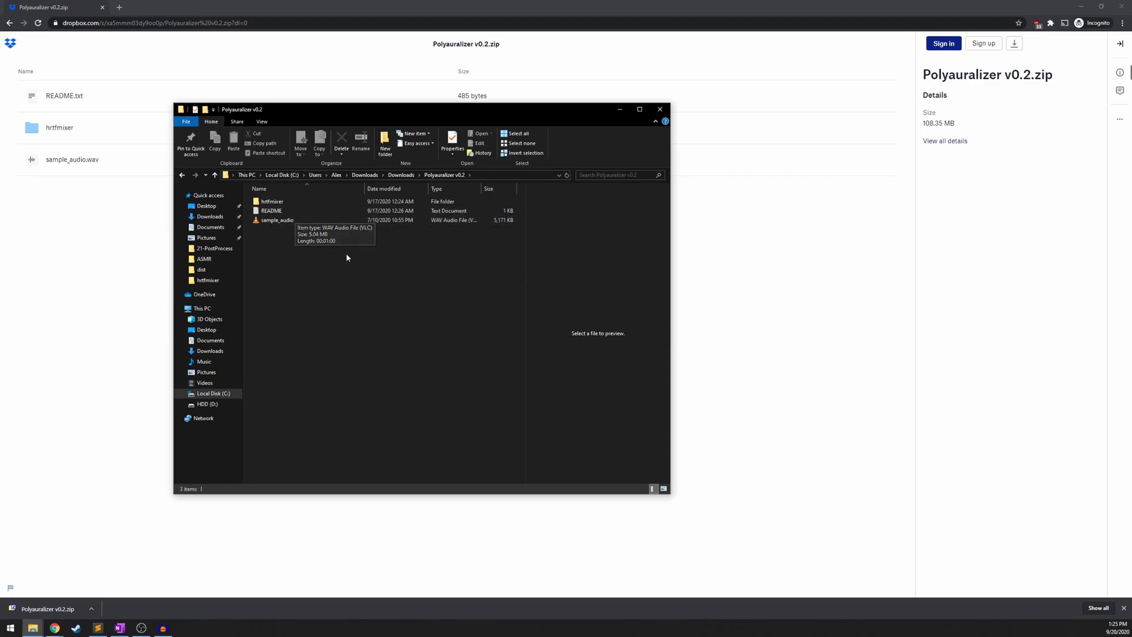
double_click(326, 204)
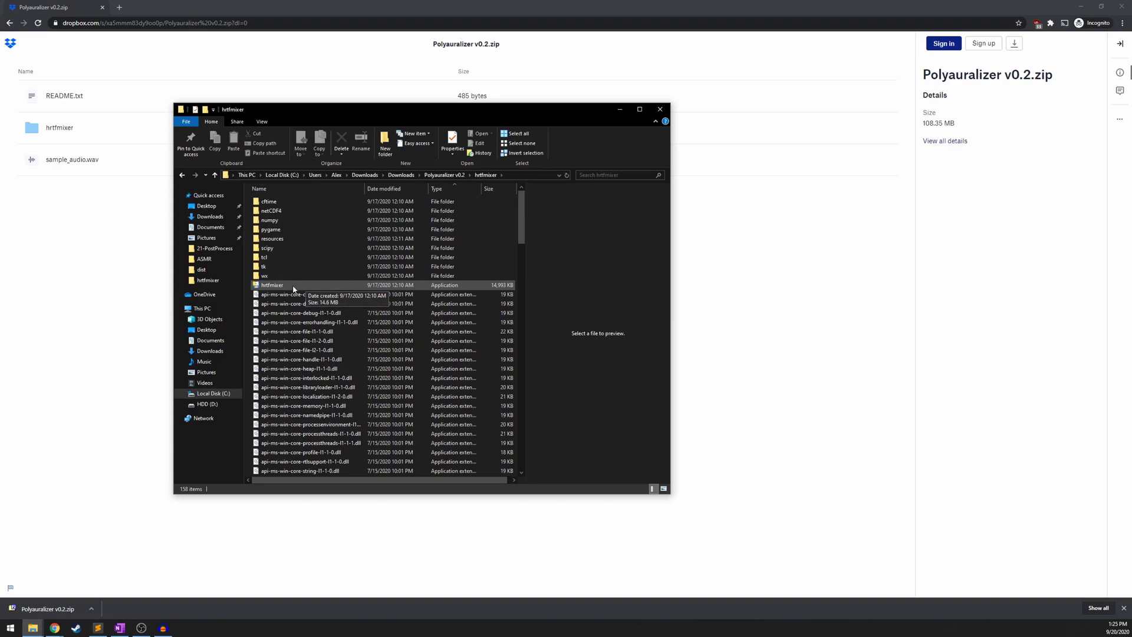
Launch hrtfmixer.exe, then return Explorer to Polyauralizer v0.2 with sample_audio selected
double_click(294, 287)
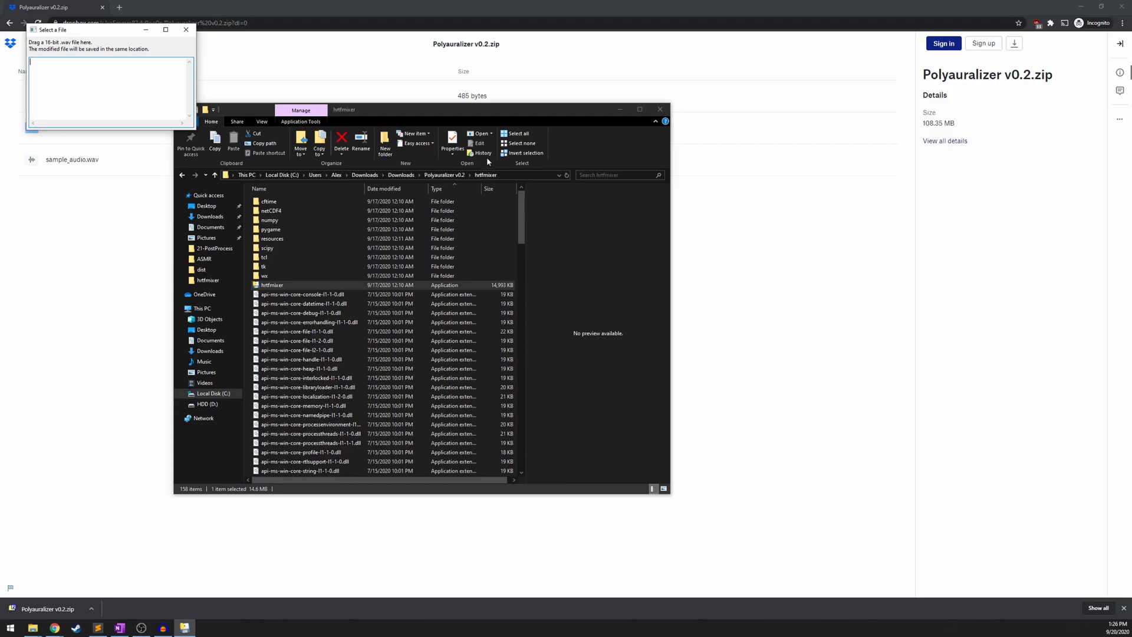
left_click_drag(466, 110, 498, 115)
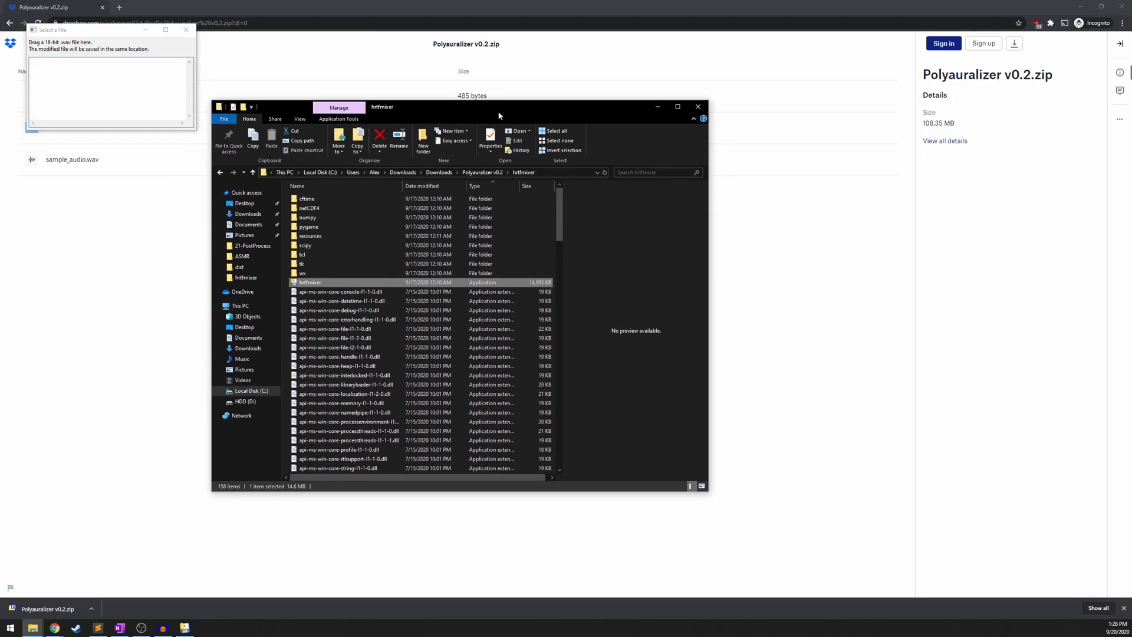
left_click(482, 172)
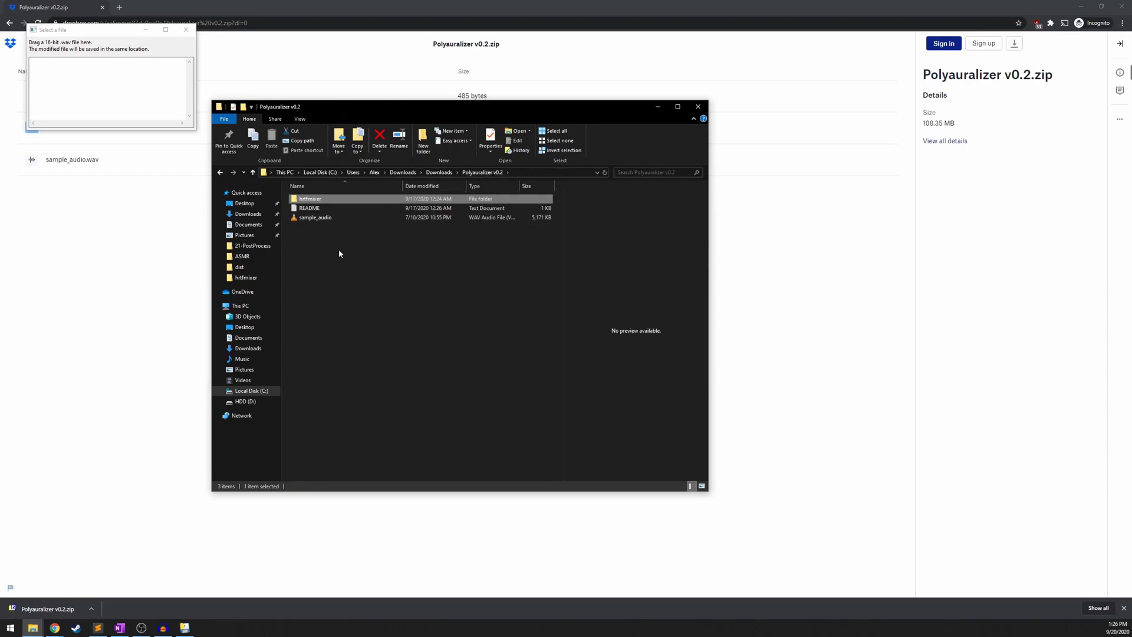
left_click_drag(384, 244, 310, 214)
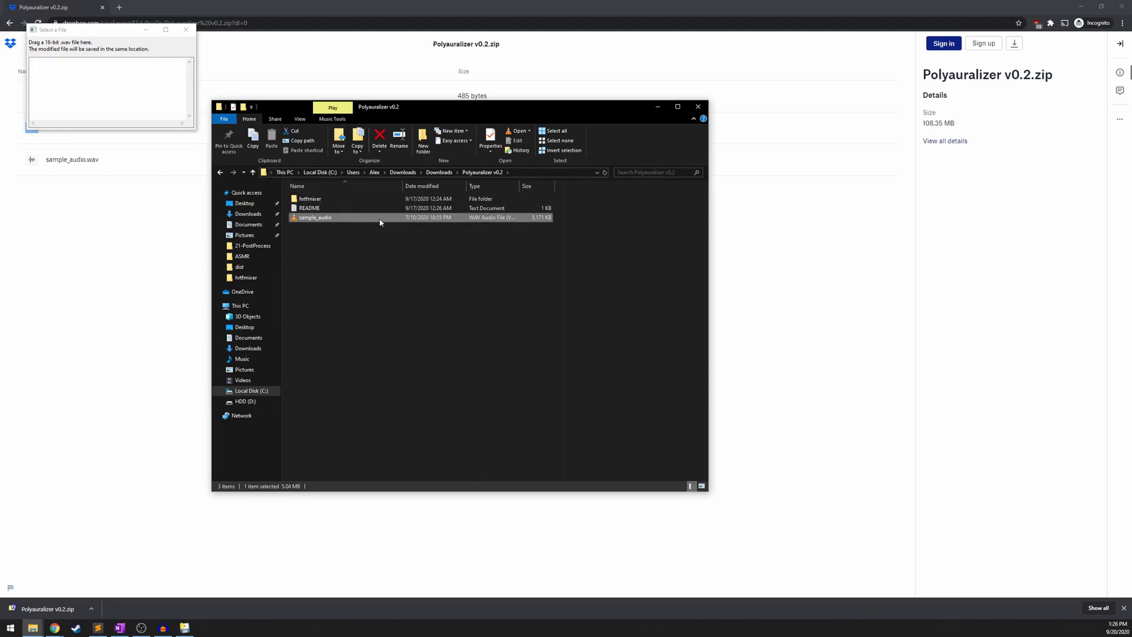
Load sample_audio into the mixer, then test source rotation, maximum elevation and a lowered second parameter
left_click_drag(381, 223, 112, 56)
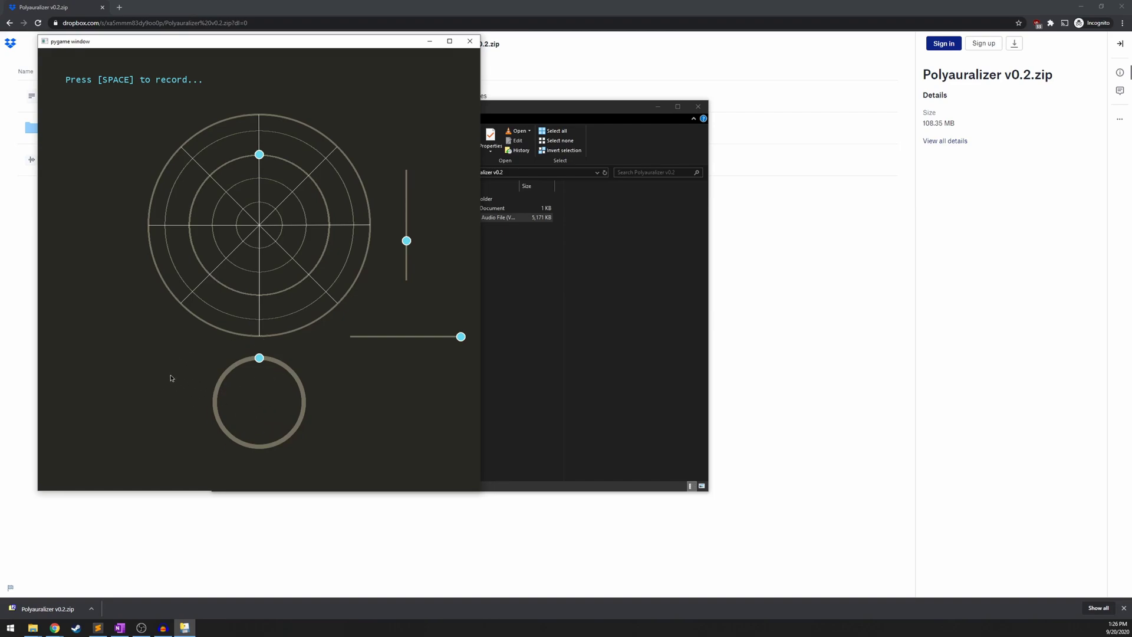
mouse_move(260, 361)
left_mouse_down()
mouse_move(293, 375)
mouse_move(224, 428)
mouse_move(293, 375)
mouse_move(235, 434)
mouse_move(255, 357)
mouse_move(299, 404)
mouse_move(260, 451)
mouse_move(214, 407)
mouse_move(271, 360)
mouse_move(258, 358)
left_mouse_up()
left_click_drag(406, 240, 414, 217)
left_click_drag(259, 181, 263, 229)
left_click_drag(263, 228, 244, 167)
mouse_move(461, 337)
left_mouse_down()
mouse_move(329, 340)
mouse_move(466, 339)
left_mouse_up()
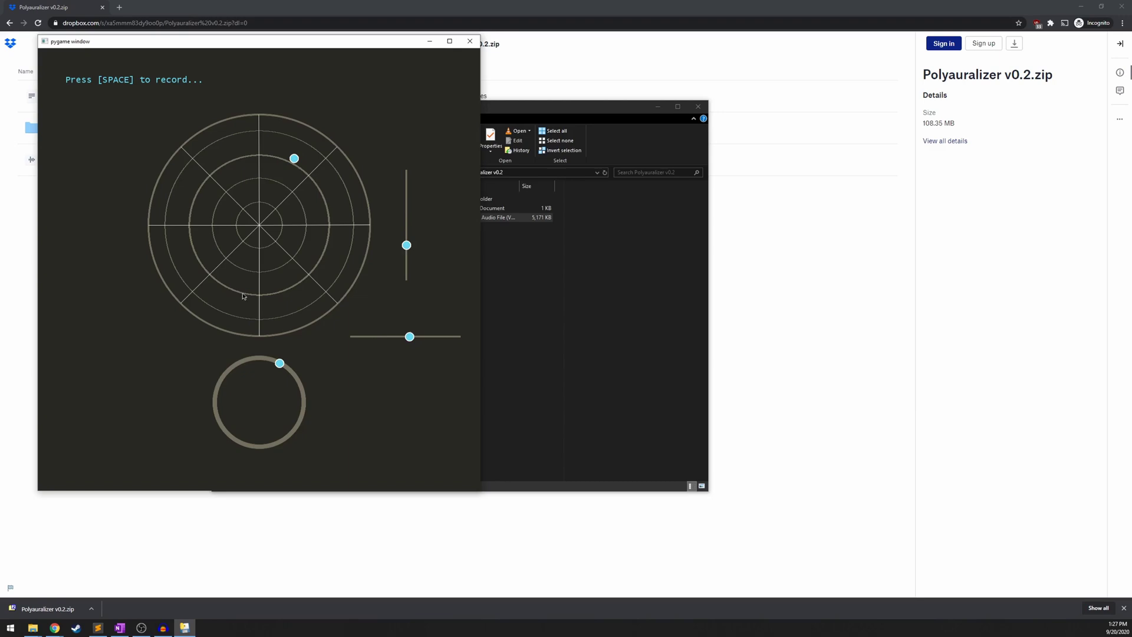
Record the sound source sweeping clockwise around the listener, starting and stopping with Space
left_click_drag(243, 47, 267, 77)
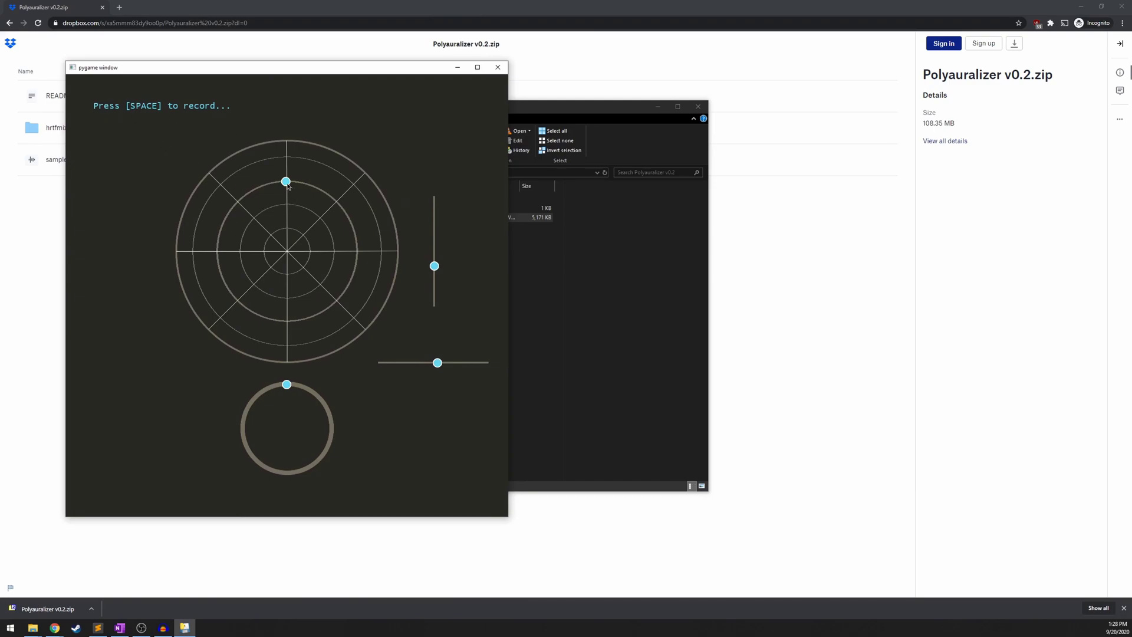
mouse_move(287, 184)
left_mouse_down()
mouse_move(272, 235)
mouse_move(293, 186)
left_mouse_up()
key("space")
mouse_move(293, 185)
left_mouse_down()
mouse_move(326, 193)
mouse_move(360, 256)
mouse_move(342, 299)
mouse_move(308, 317)
mouse_move(267, 317)
mouse_move(213, 250)
mouse_move(349, 258)
mouse_move(344, 215)
mouse_move(290, 181)
mouse_move(242, 196)
mouse_move(220, 227)
mouse_move(231, 263)
mouse_move(315, 277)
mouse_move(330, 237)
mouse_move(271, 183)
left_mouse_up()
key("space")
Record a second take with the source starting right of centre and moving around
left_click(350, 254)
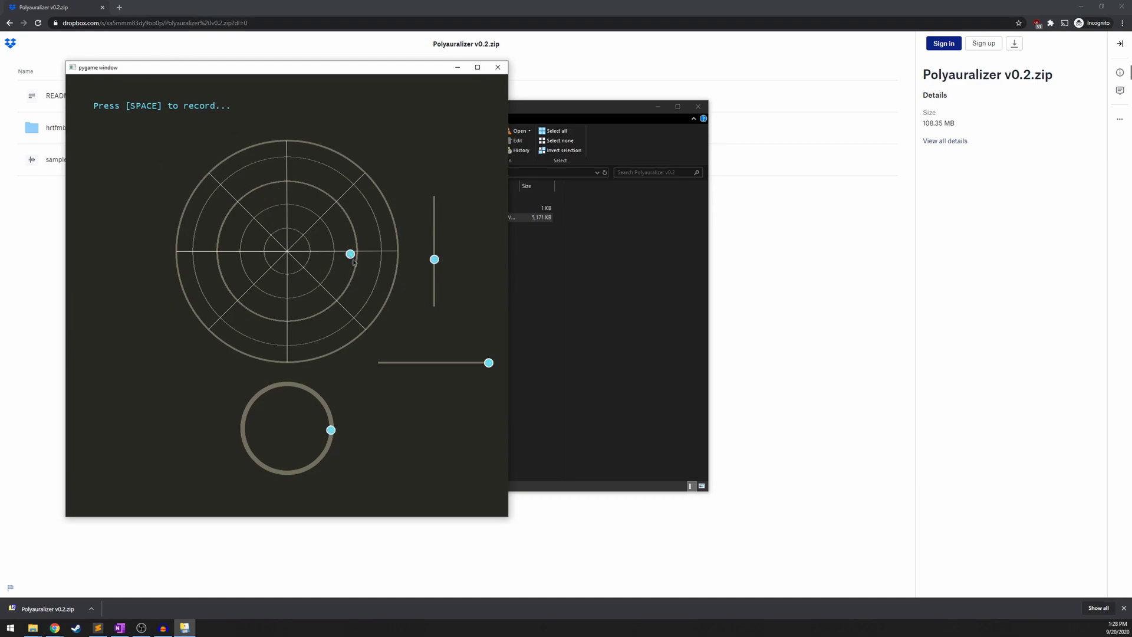
key("space")
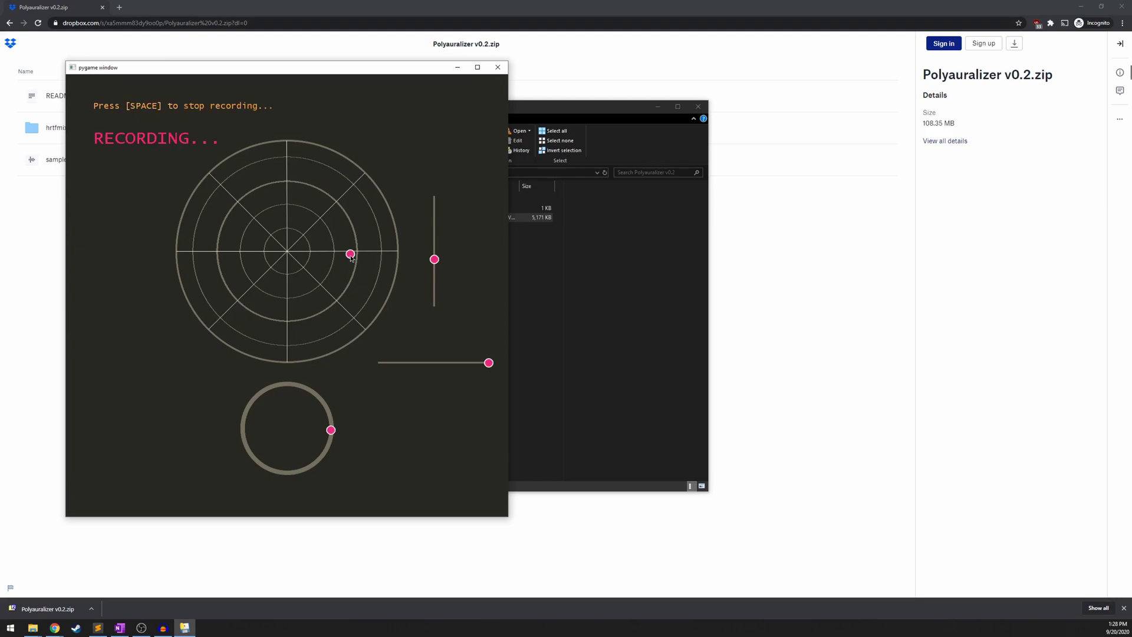
mouse_move(350, 254)
left_mouse_down()
mouse_move(364, 261)
mouse_move(329, 317)
mouse_move(260, 324)
mouse_move(218, 290)
mouse_move(210, 260)
mouse_move(231, 213)
mouse_move(278, 180)
mouse_move(329, 202)
mouse_move(361, 250)
left_mouse_up()
key("space")
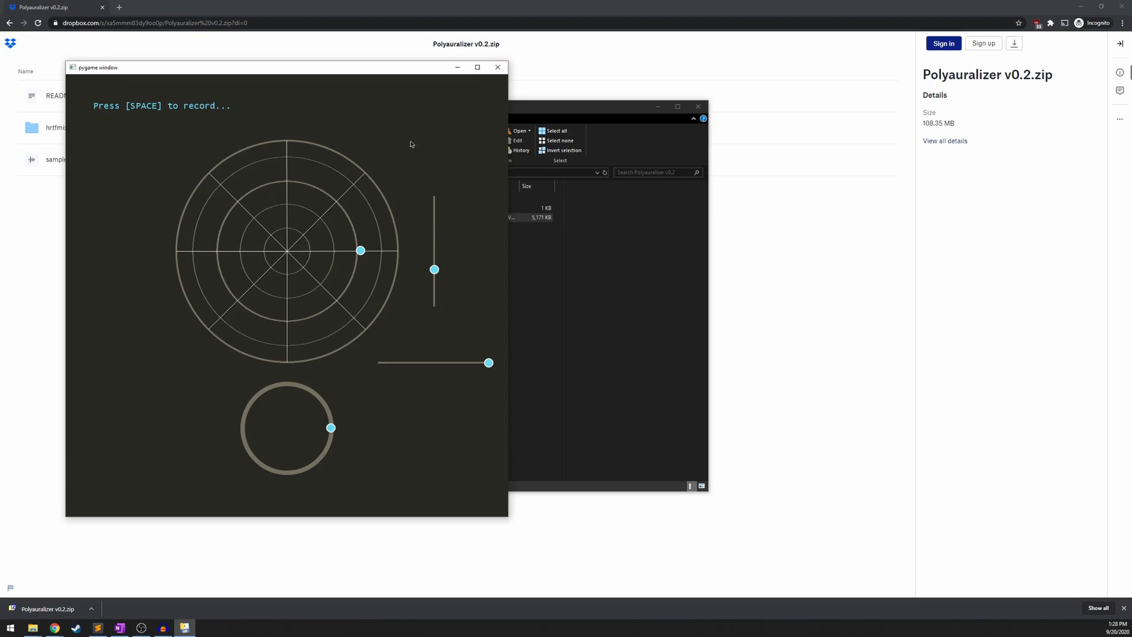
Close the mixer and select the new 3,106 KB sample_audio_hrtf WAV beside sample_audio
left_click(498, 67)
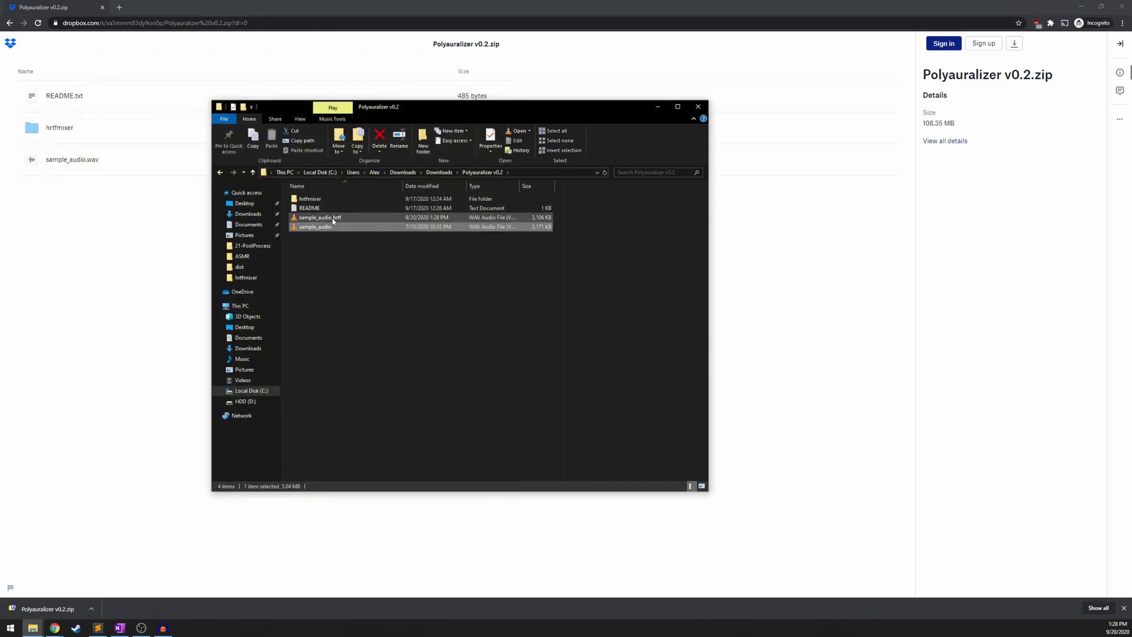
left_click(338, 219)
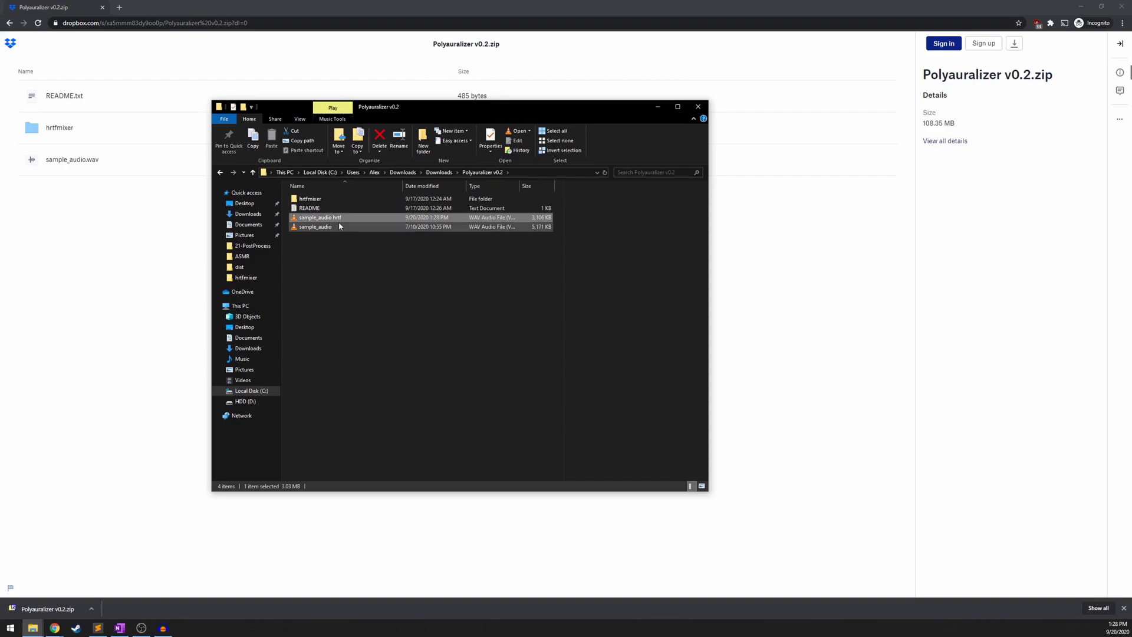